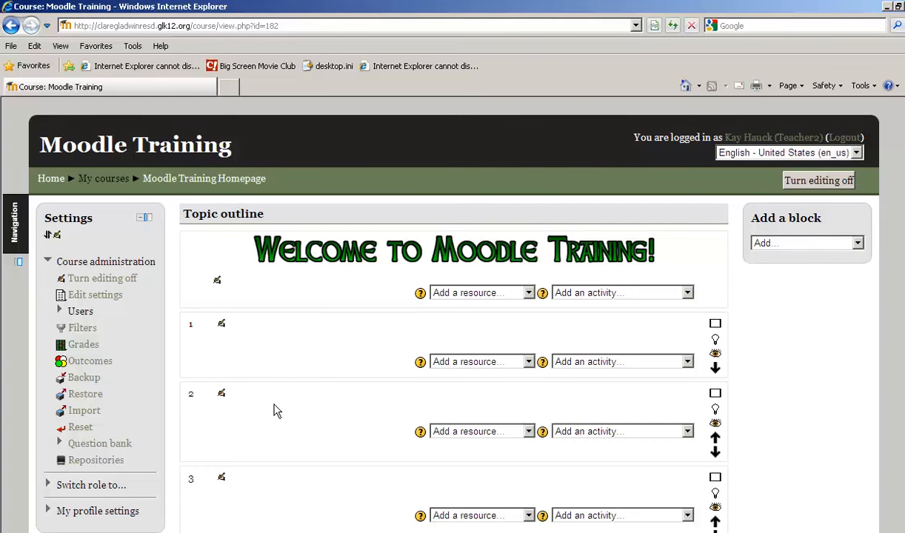
Open the summary of Topic 1 for editing and enter "Getting Started" as its text.
scroll(262, 400, "down", 1)
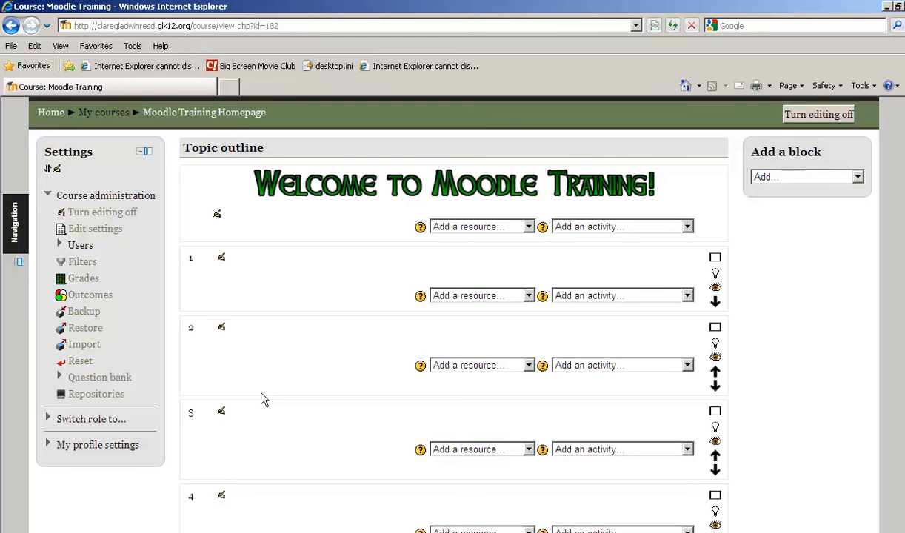
left_click(221, 258)
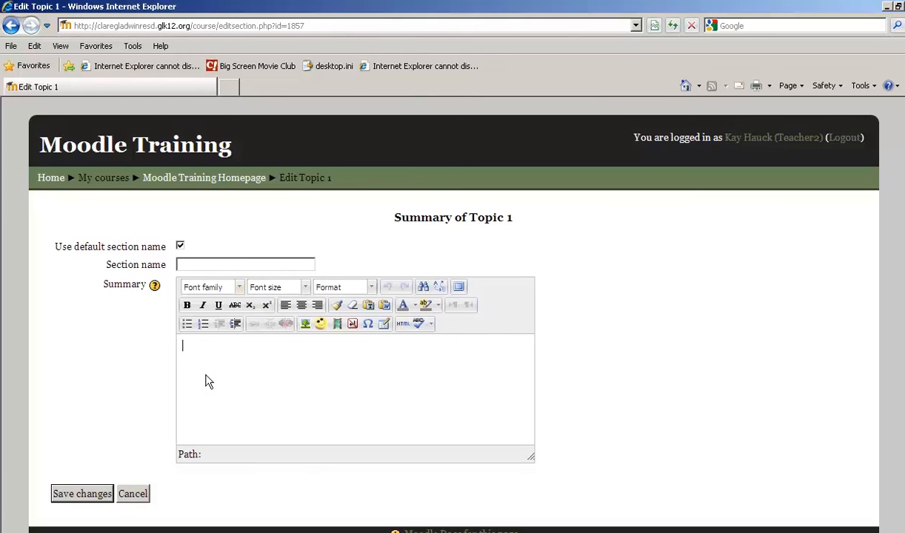
type("Get")
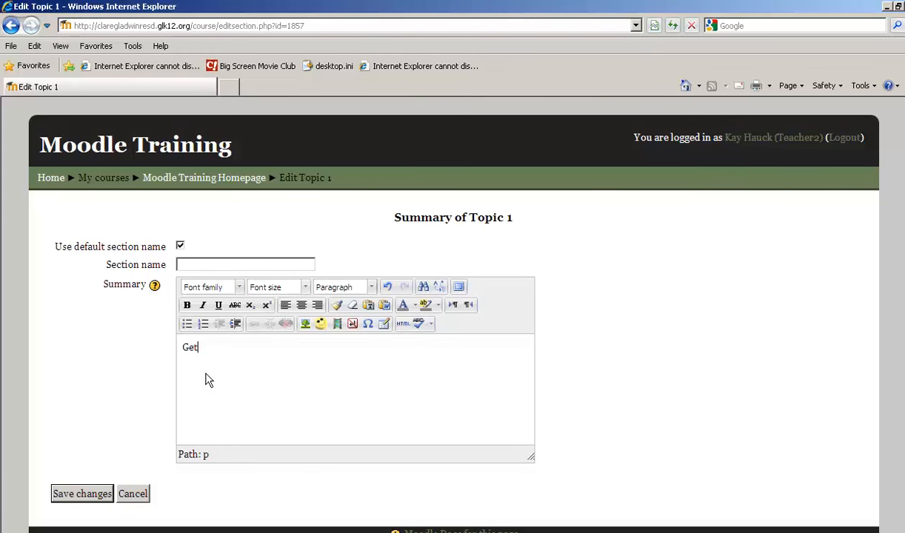
type("ting Started")
Format the "Getting Started" text in the summary in red (FF0000) at size 4 (14pt).
left_click_drag(255, 347, 179, 345)
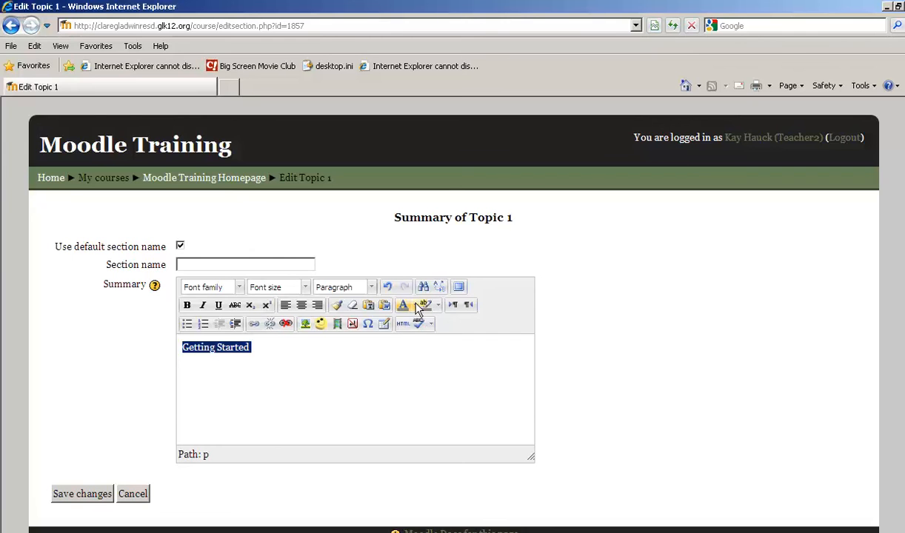
left_click(412, 307)
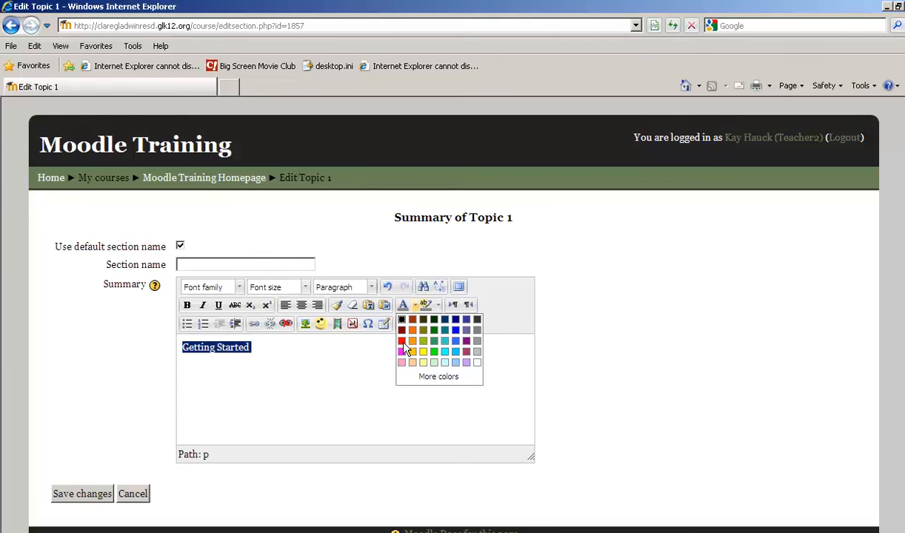
left_click(401, 342)
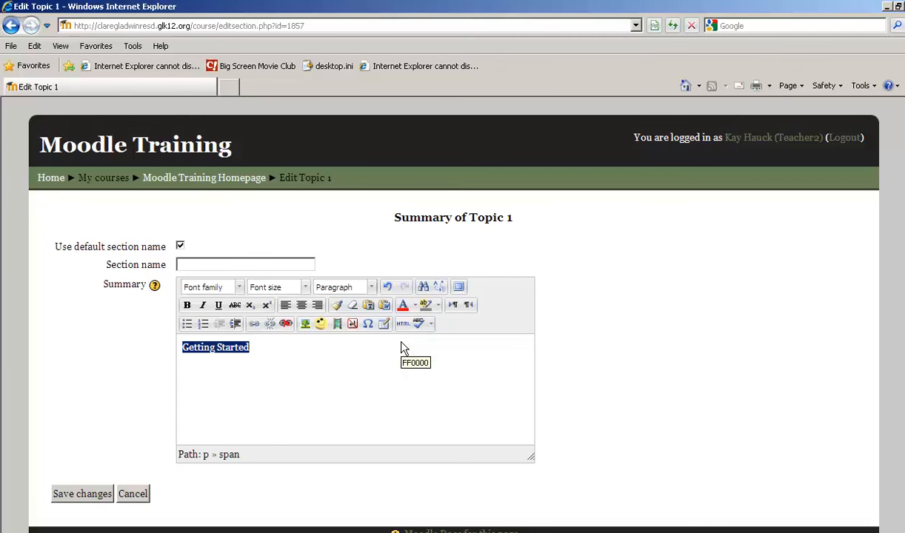
left_click(304, 288)
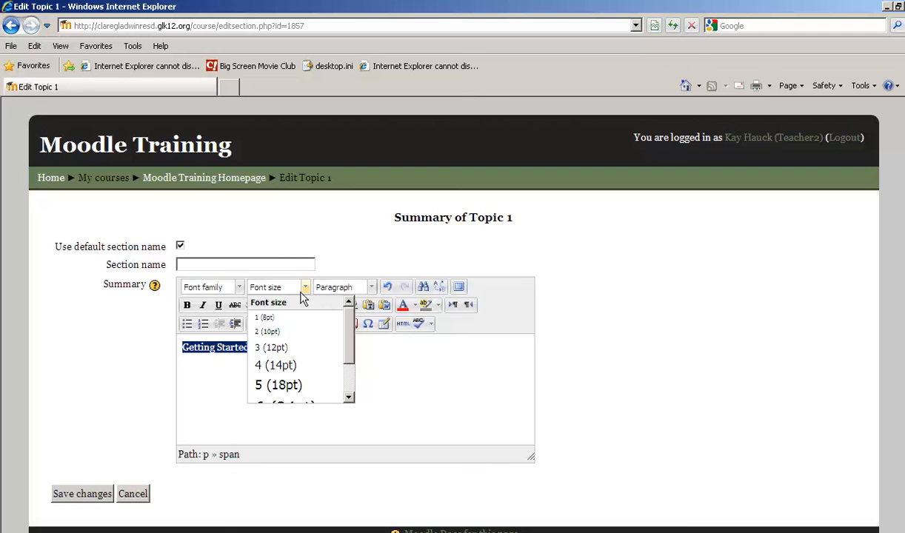
left_click(275, 365)
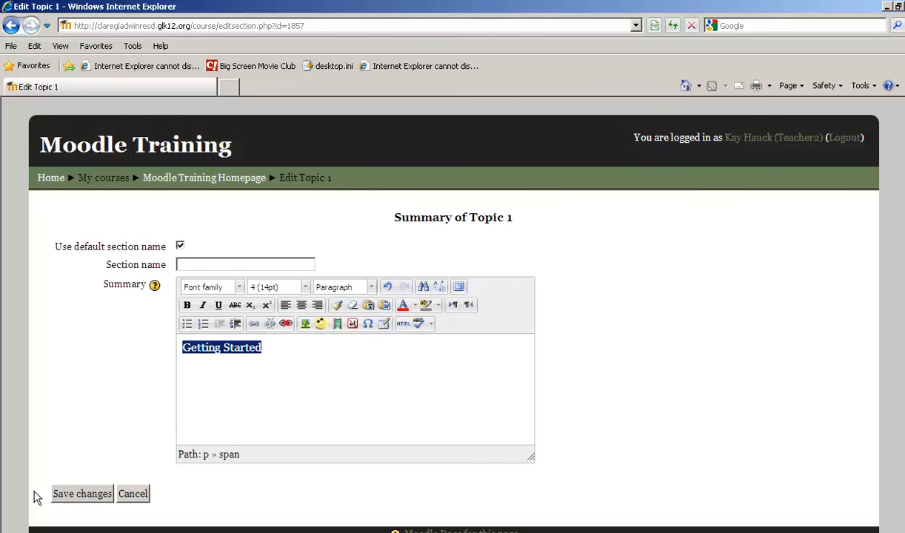
Add the line "info..." below the heading text in the Topic 1 summary and save the changes.
left_click(276, 352)
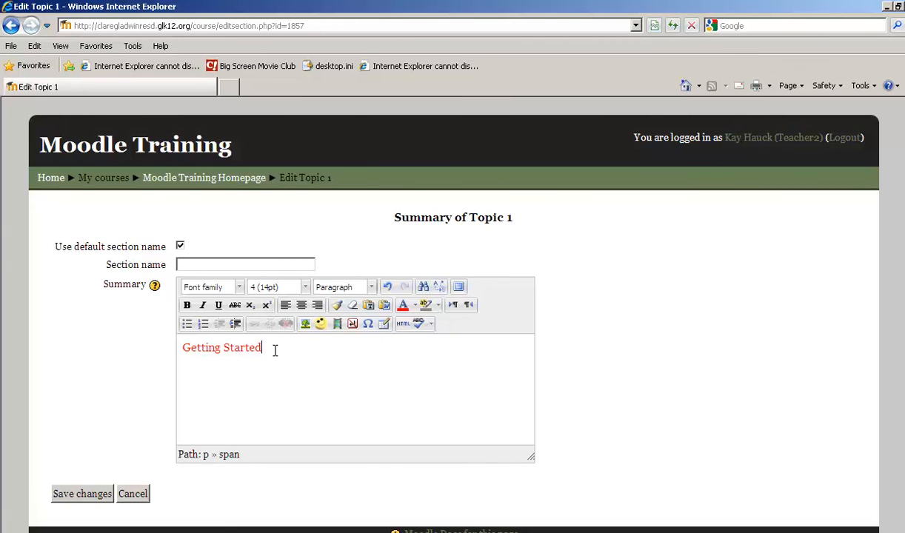
key("Return")
type("info...")
left_click(82, 493)
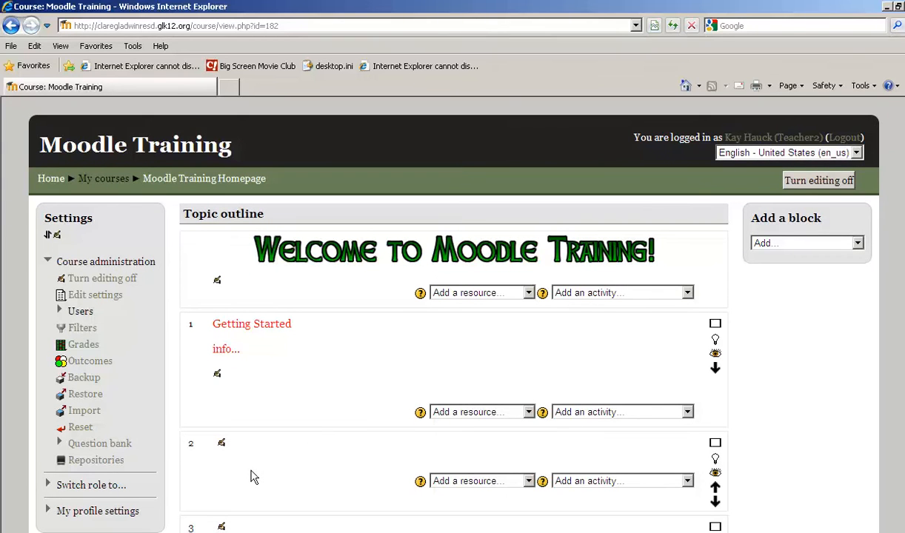
Give Topic 2 the custom section name "Getting Started" and the summary "info", and save the changes.
left_click(221, 444)
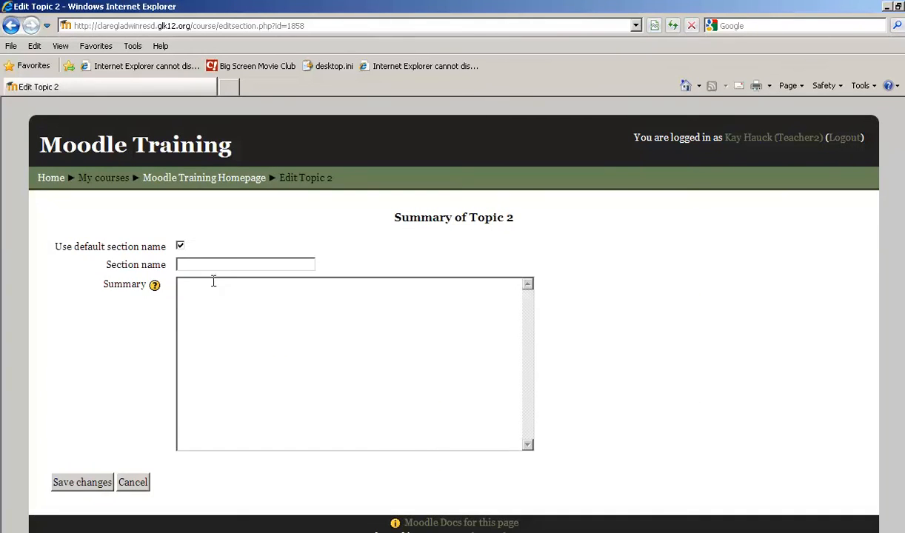
left_click(180, 247)
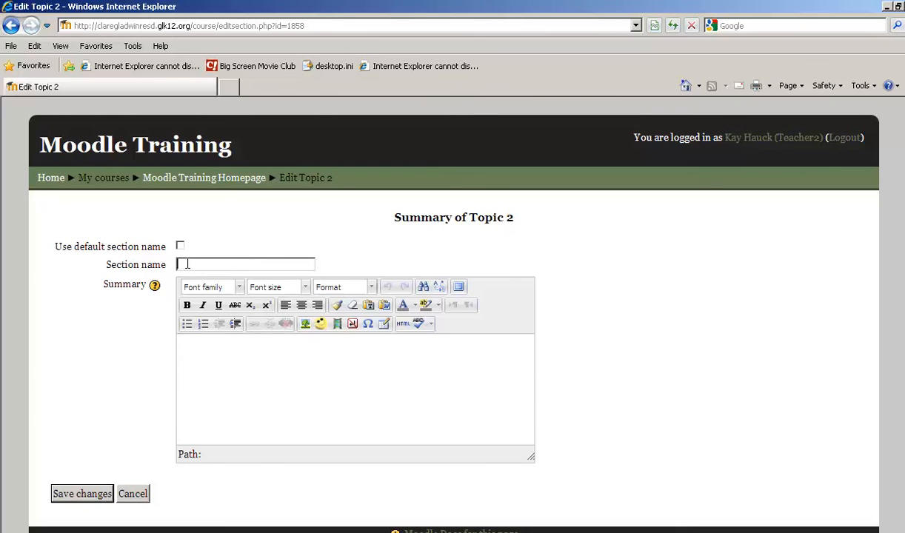
left_click(187, 265)
type("Getting Started")
left_click(206, 350)
type("info")
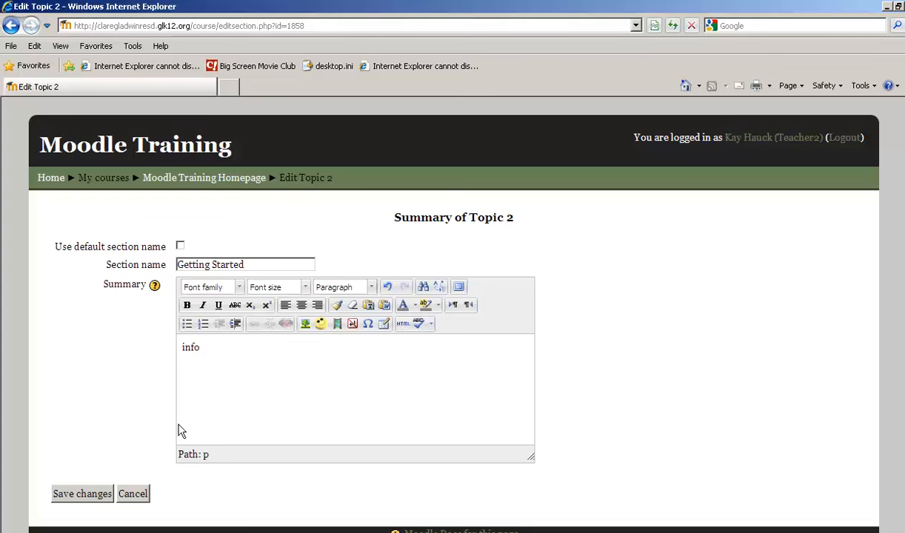
left_click(82, 493)
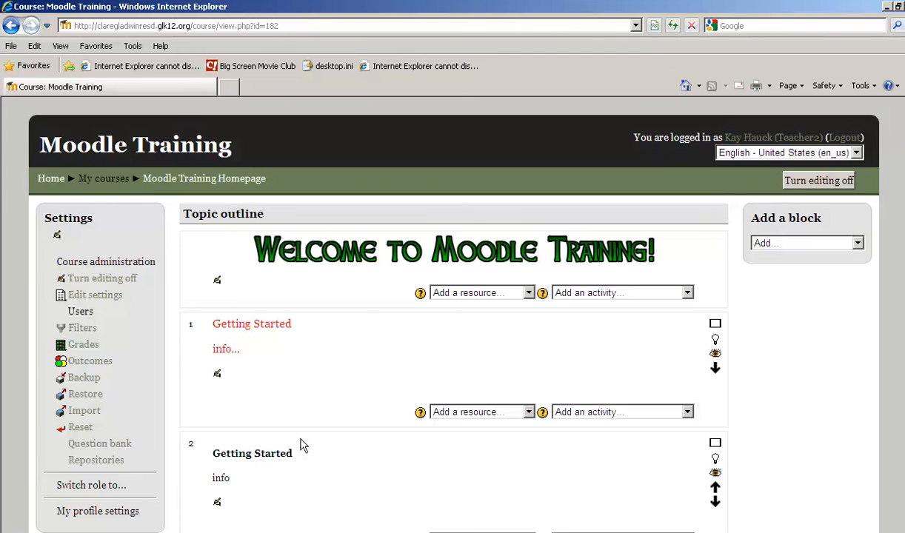
Compare the two edited topics, show only topic 2, and return to the view of all topics.
scroll(303, 446, "down", 1)
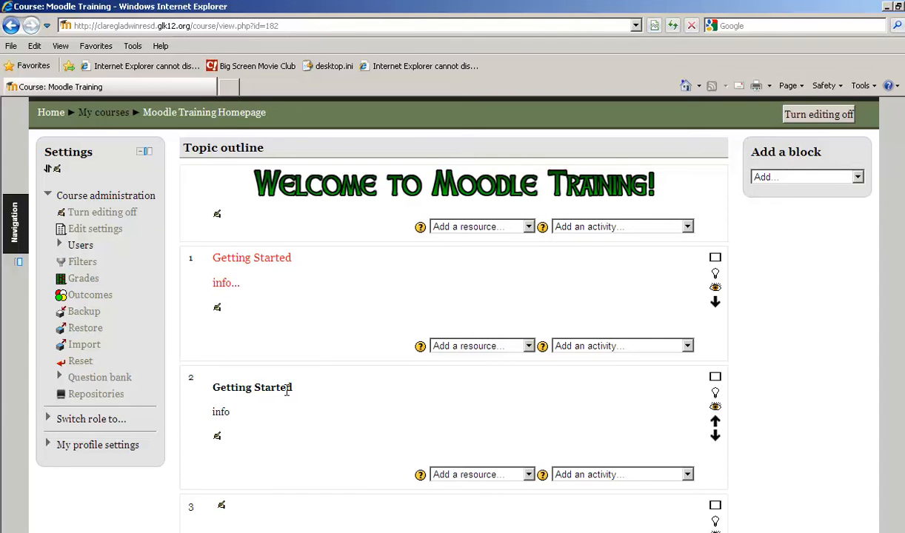
scroll(322, 400, "down", 1)
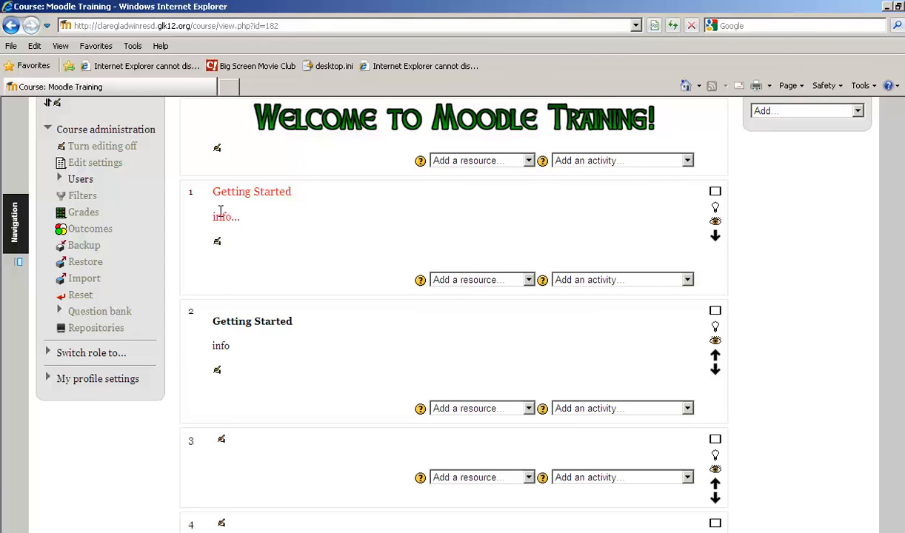
scroll(250, 240, "up", 2)
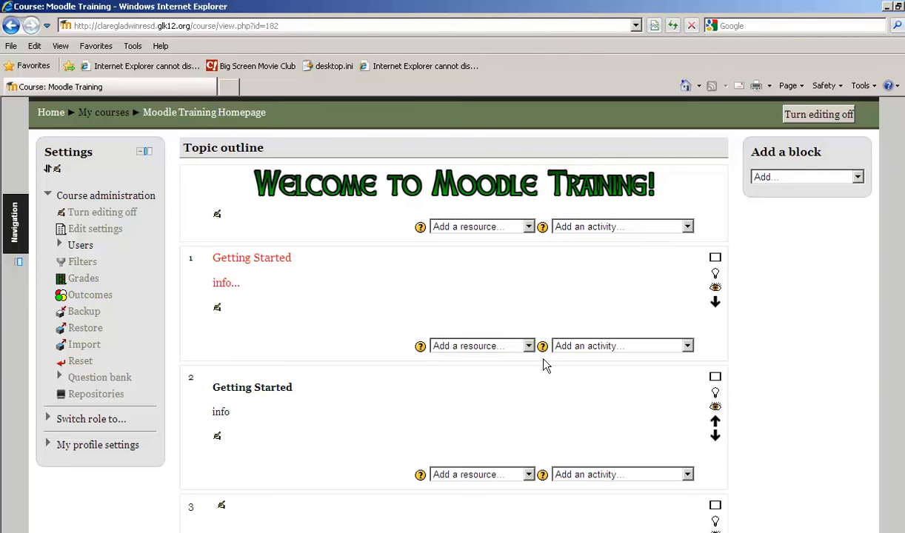
left_click(715, 378)
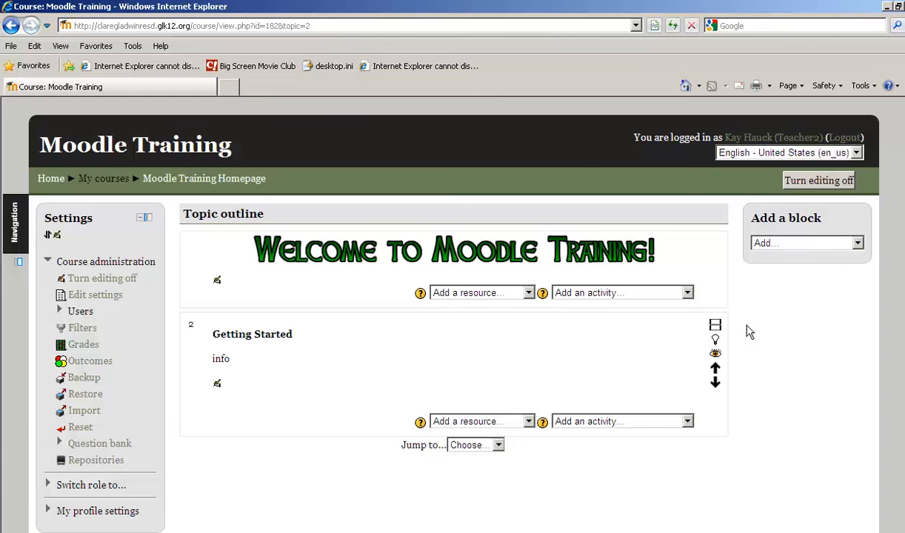
left_click(715, 327)
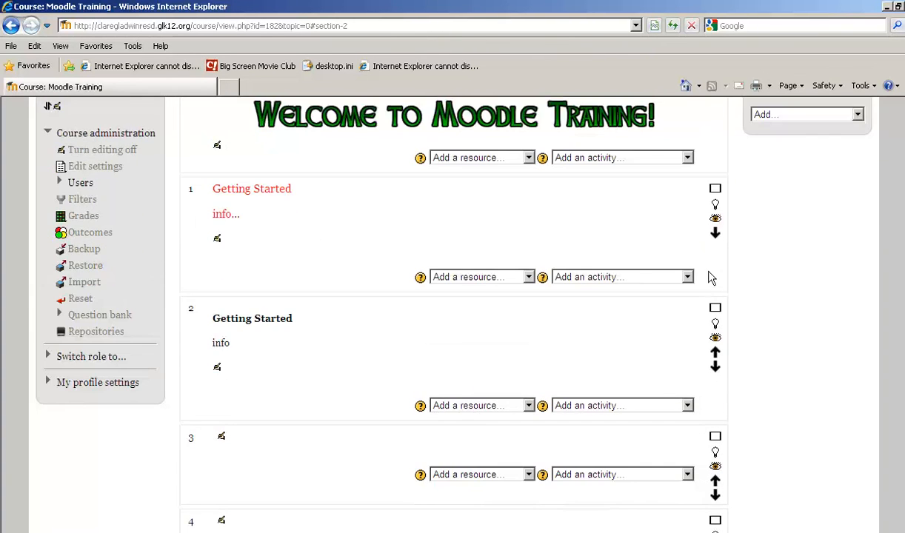
Hide topic 1 from students.
scroll(717, 225, "up", 1)
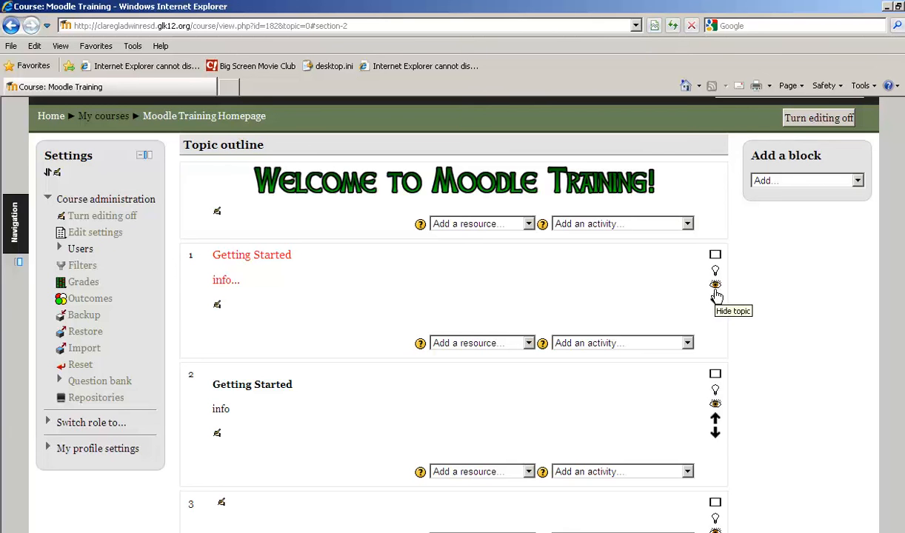
left_click(716, 286)
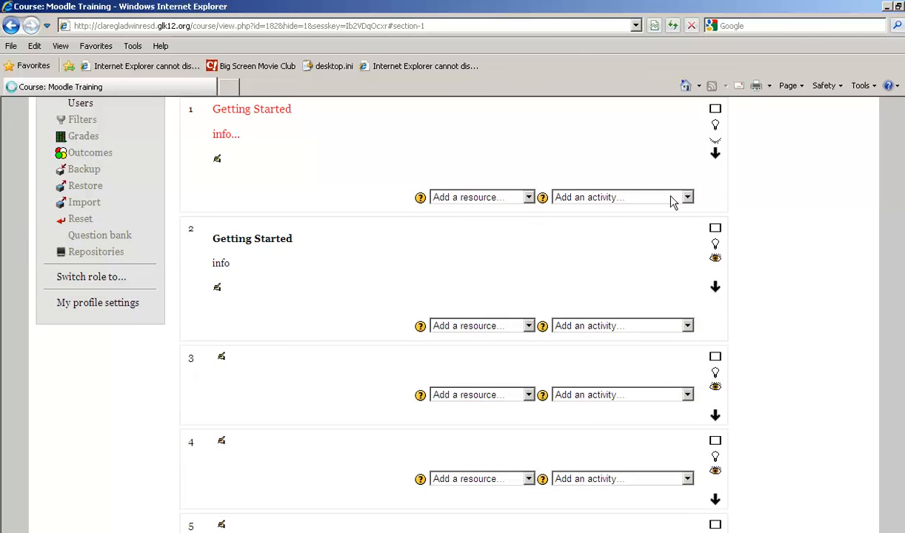
scroll(623, 143, "up", 1)
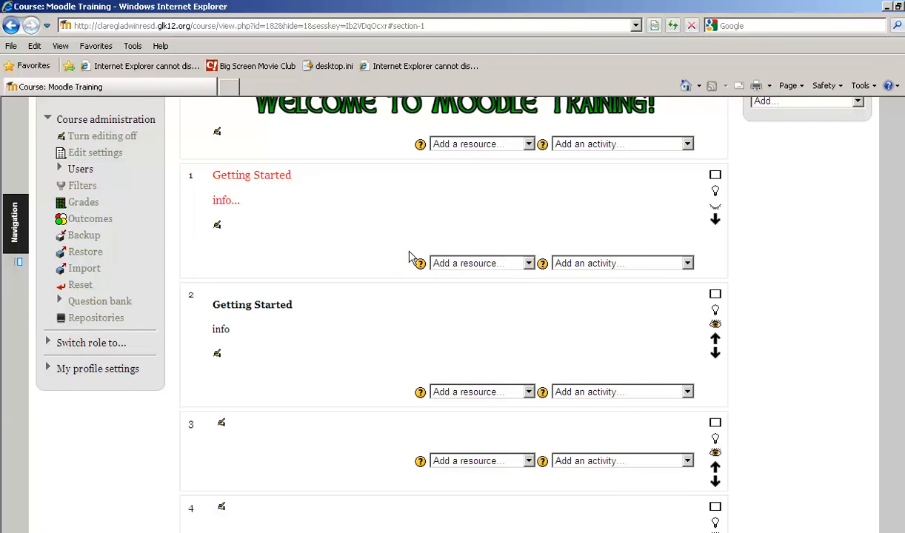
left_click(508, 261)
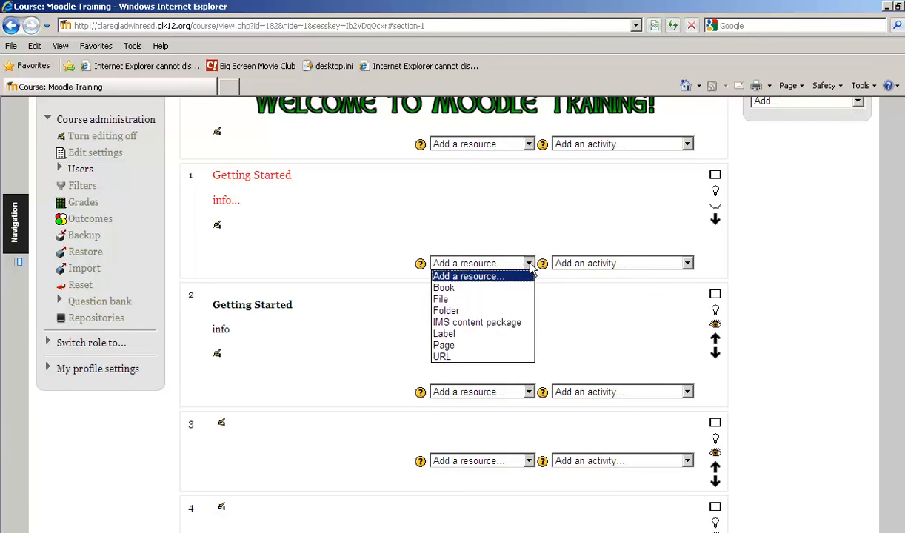
left_click(448, 200)
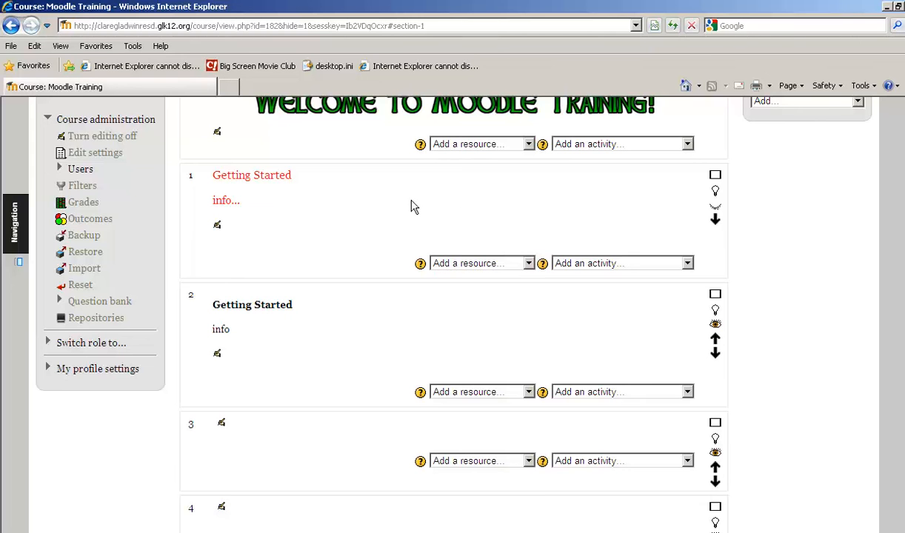
Preview the course page in the Student role and return to the normal role.
left_click(79, 344)
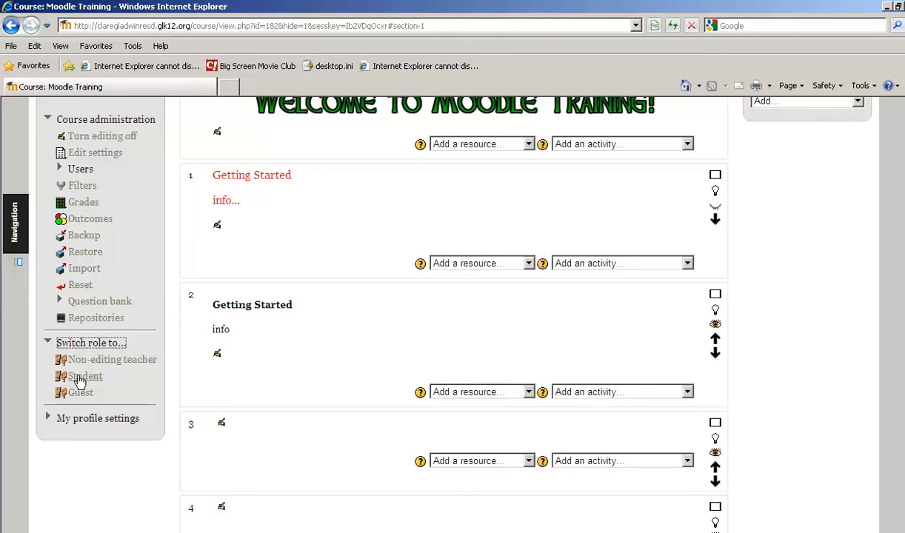
left_click(83, 377)
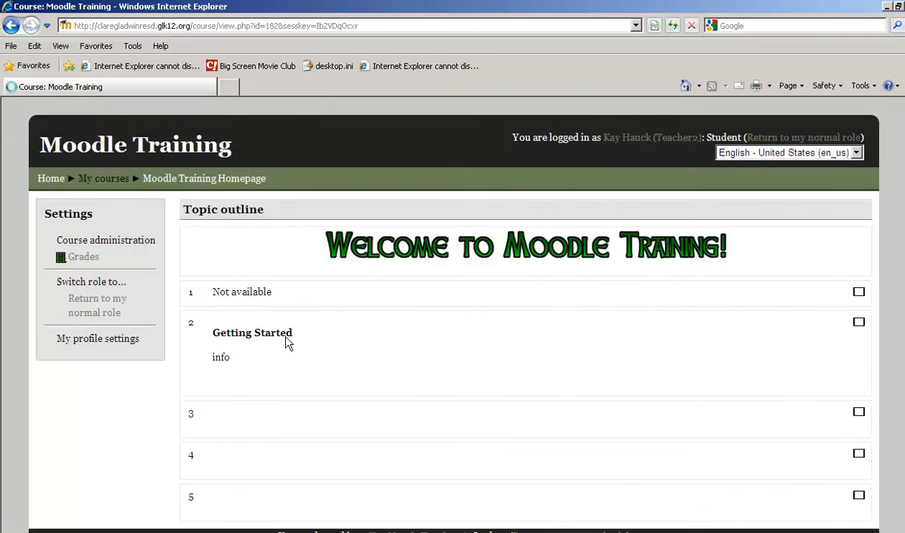
left_click(85, 301)
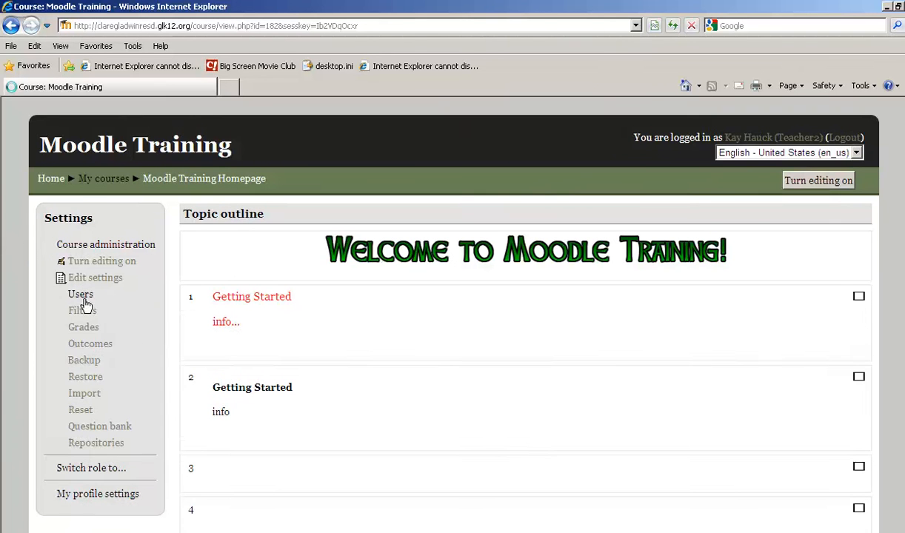
Turn course editing on and make the hidden topic 1 visible to students again.
left_click(808, 182)
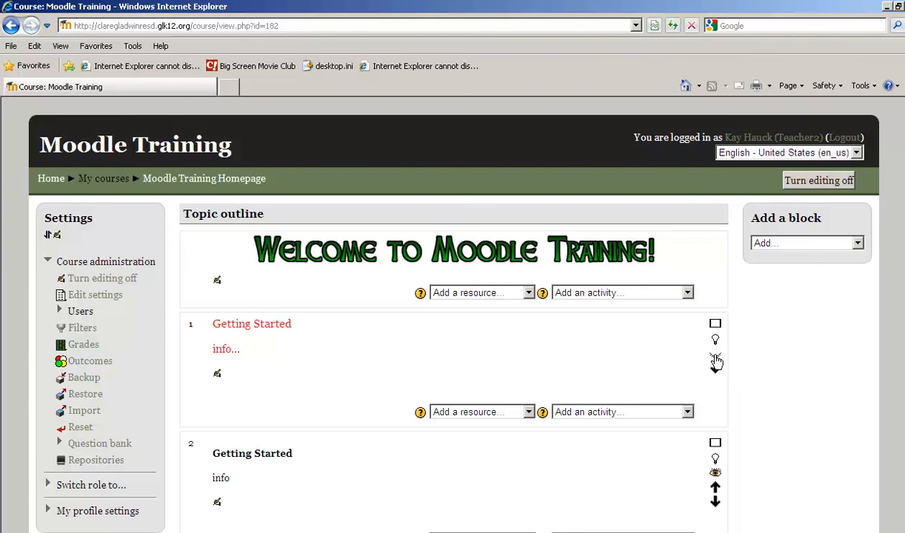
left_click(716, 358)
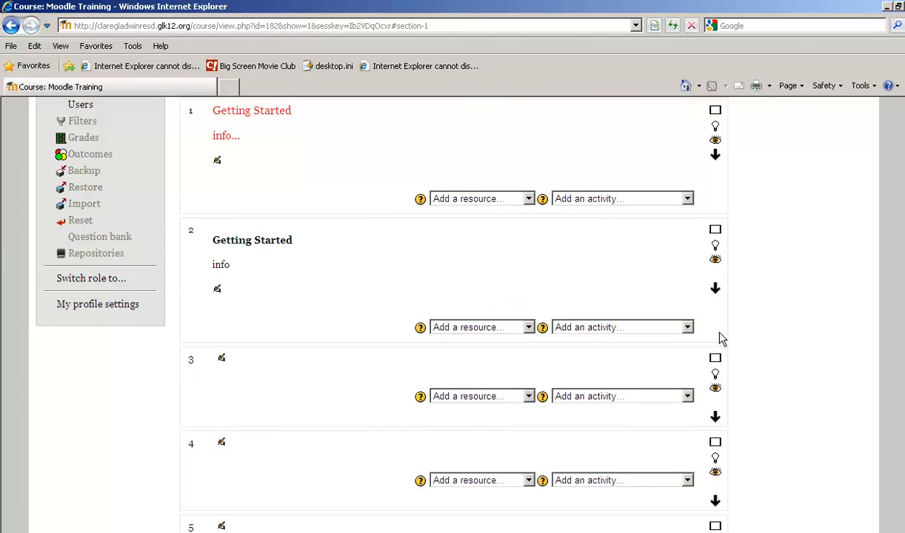
Highlight topic 2 as the current topic of the course.
scroll(443, 350, "up", 1)
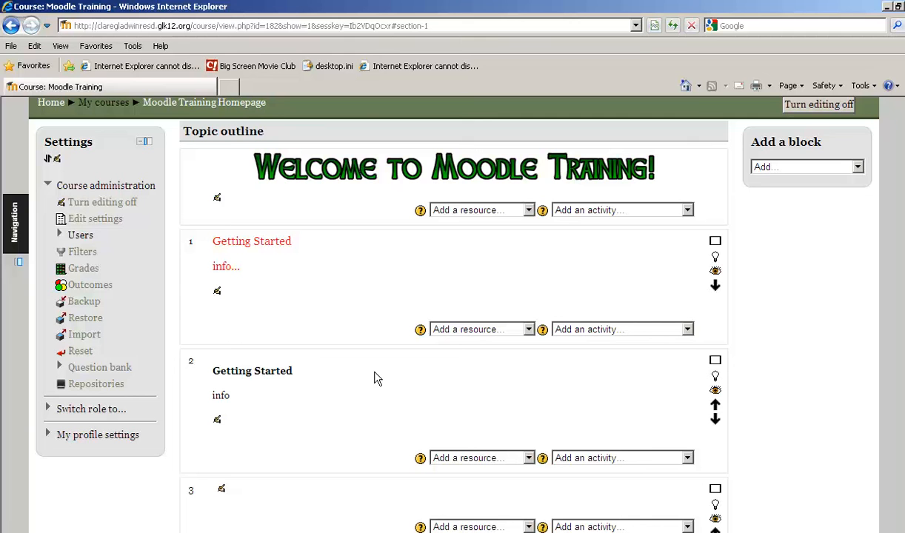
left_click(716, 378)
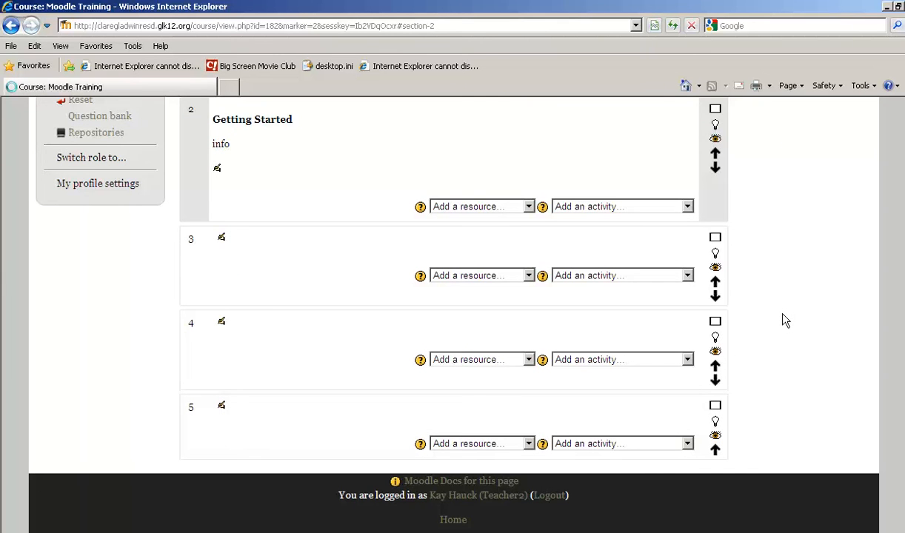
scroll(785, 313, "up", 1)
scroll(765, 319, "up", 1)
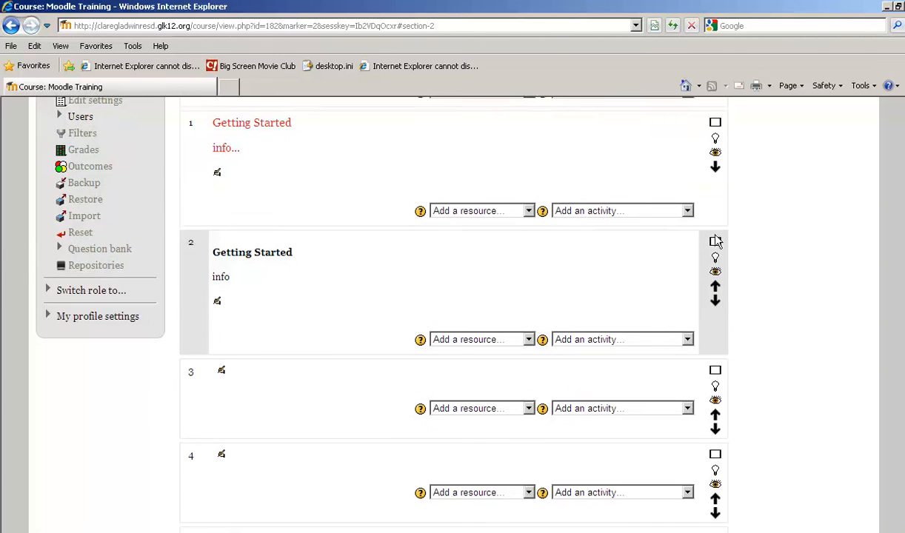
scroll(787, 374, "up", 1)
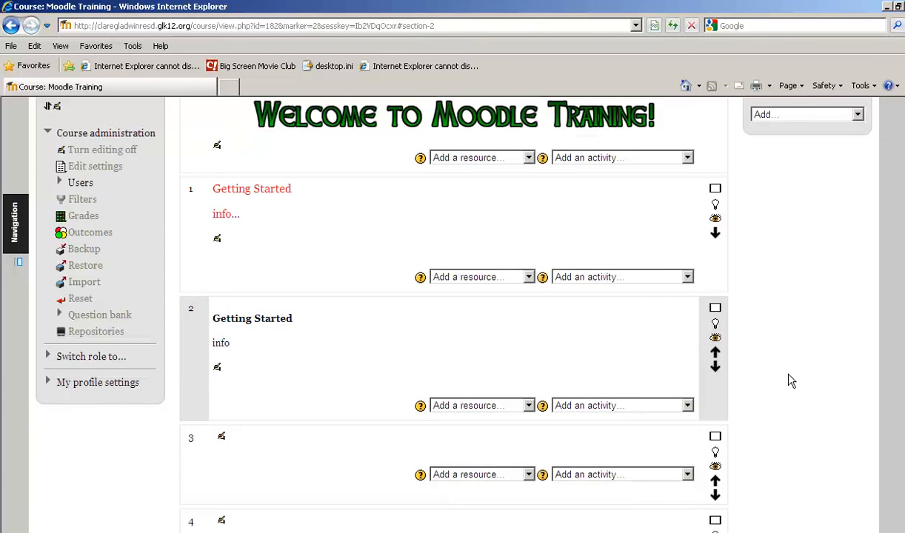
Preview the course with its highlighted topic 2 in the Student role and return to the normal role.
scroll(167, 348, "up", 2)
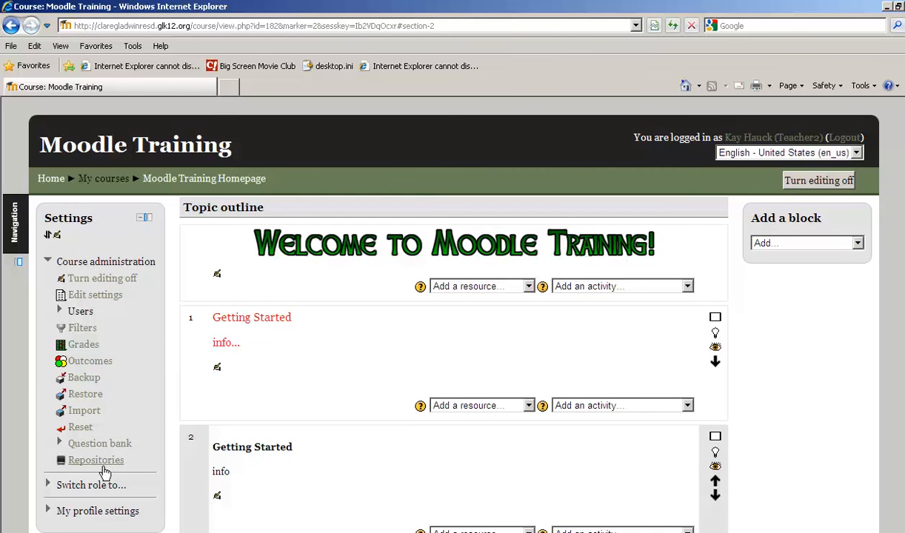
left_click(89, 485)
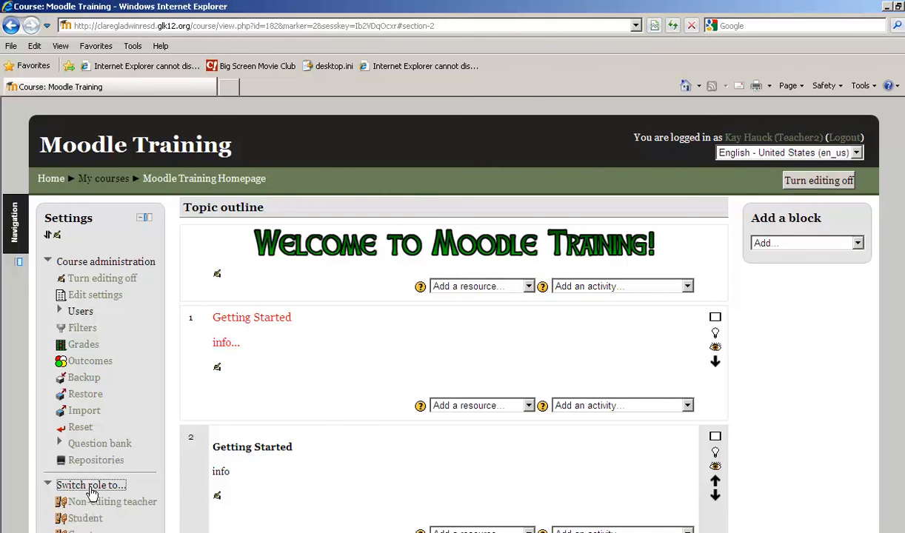
left_click(83, 519)
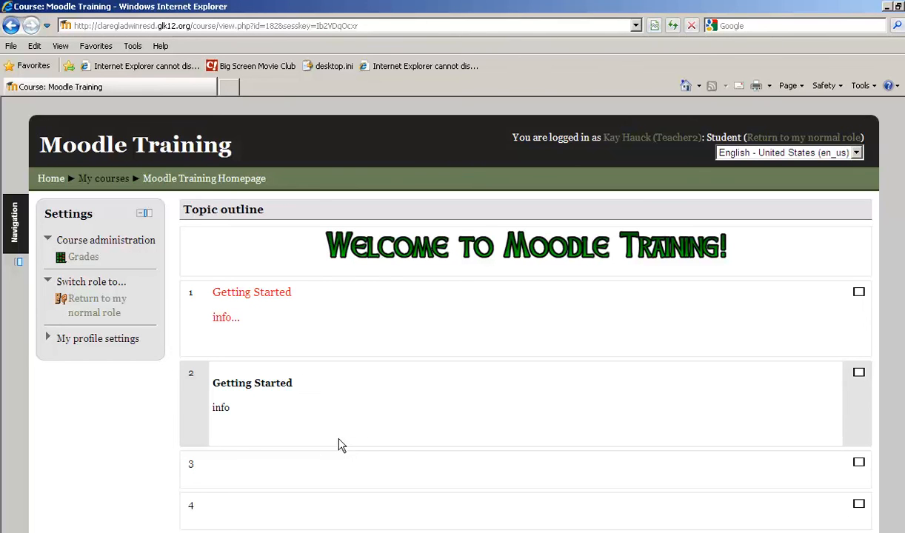
left_click(95, 304)
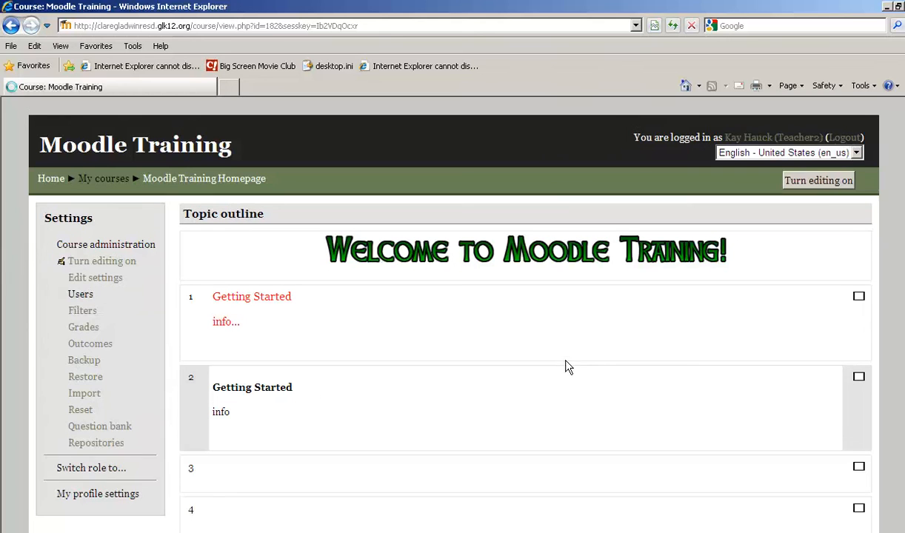
Turn course editing on and move the red Getting Started topic down one position, below the highlighted topic.
left_click(831, 186)
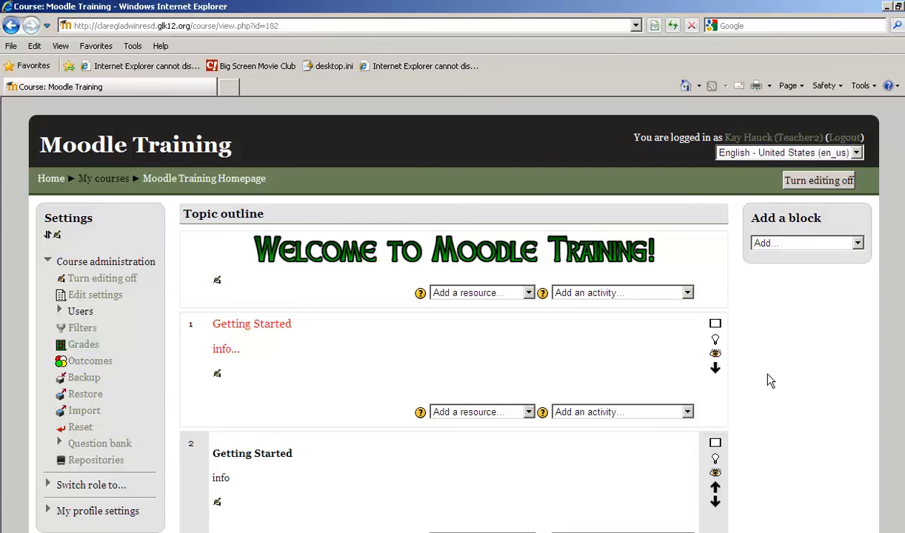
scroll(770, 379, "down", 3)
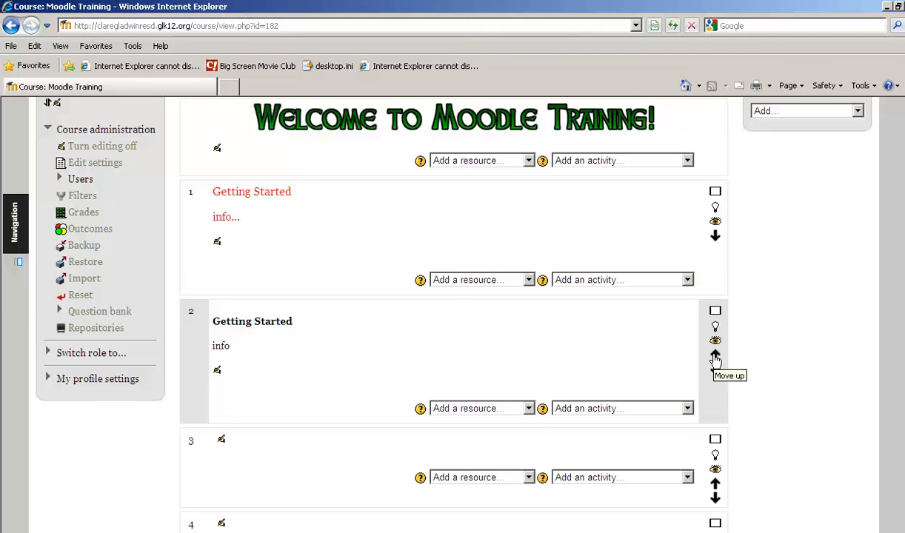
left_click(715, 236)
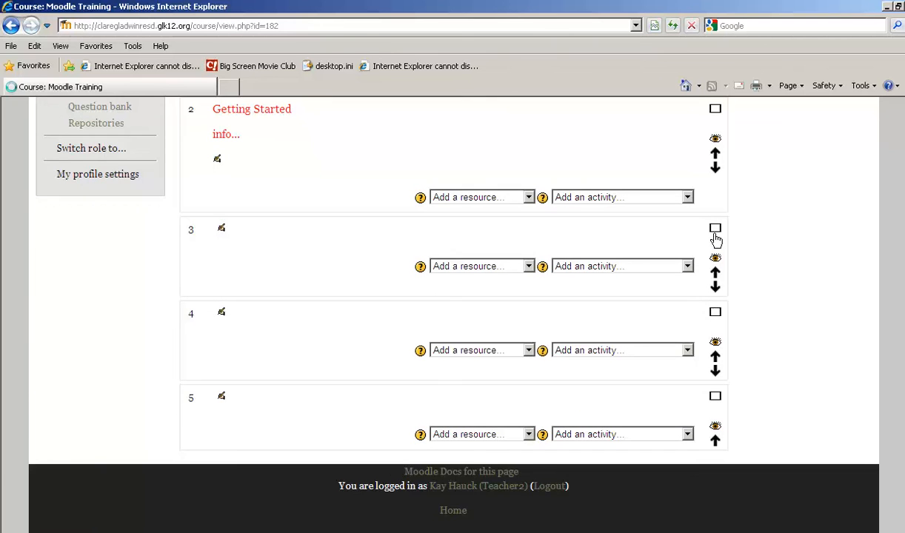
scroll(815, 230, "up", 5)
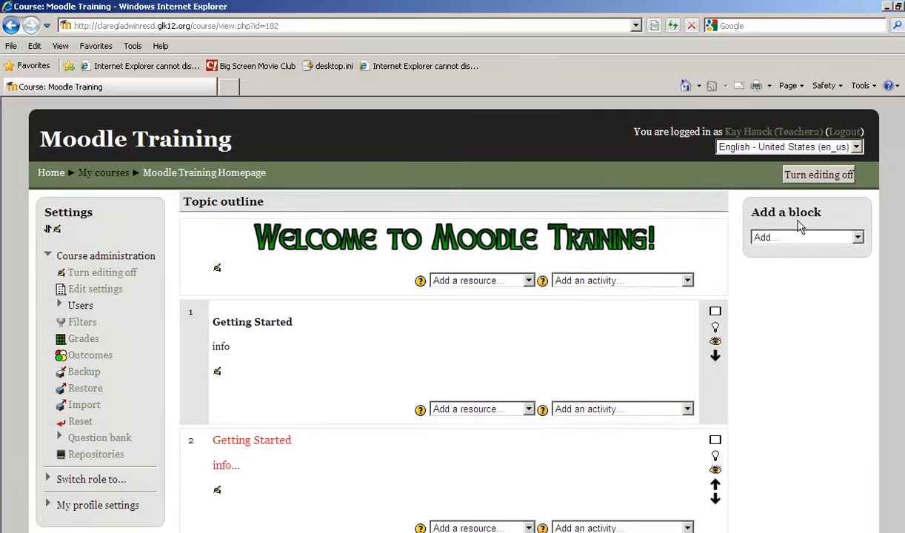
scroll(768, 342, "down", 3)
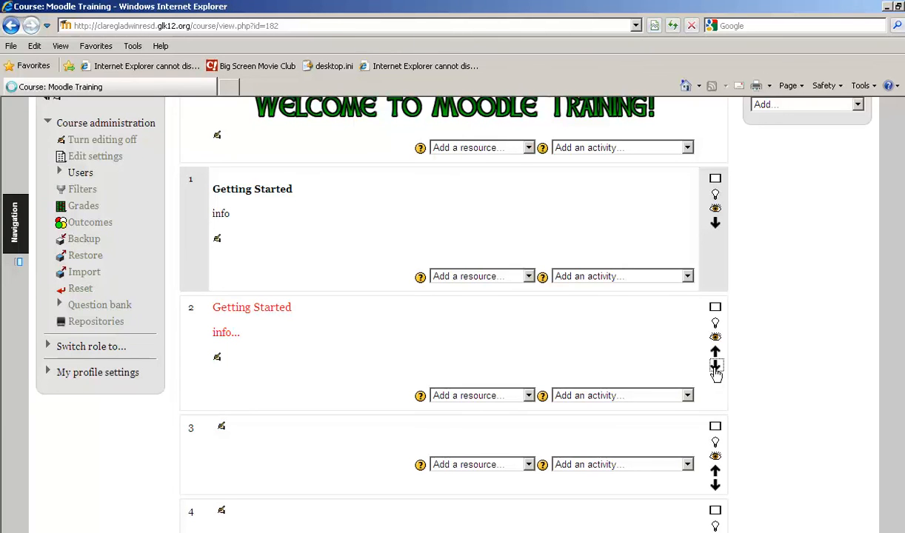
scroll(787, 358, "up", 1)
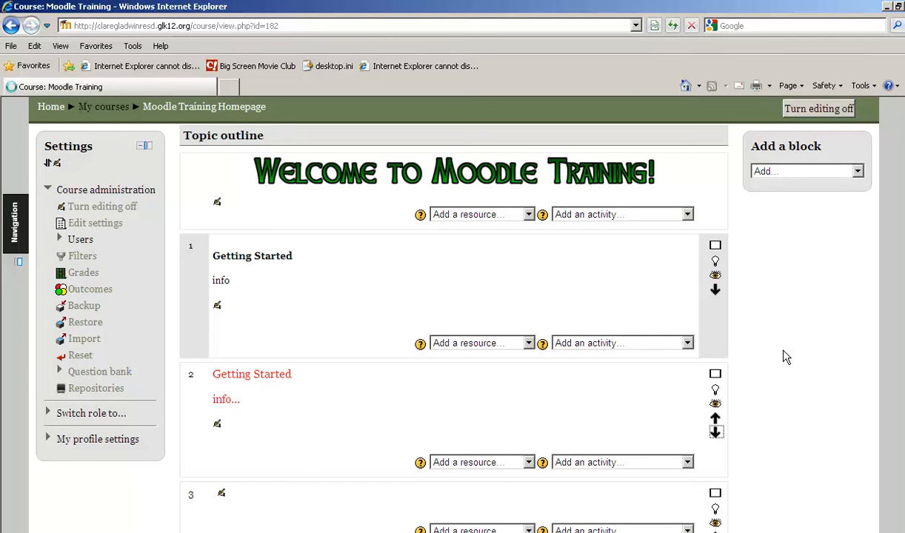